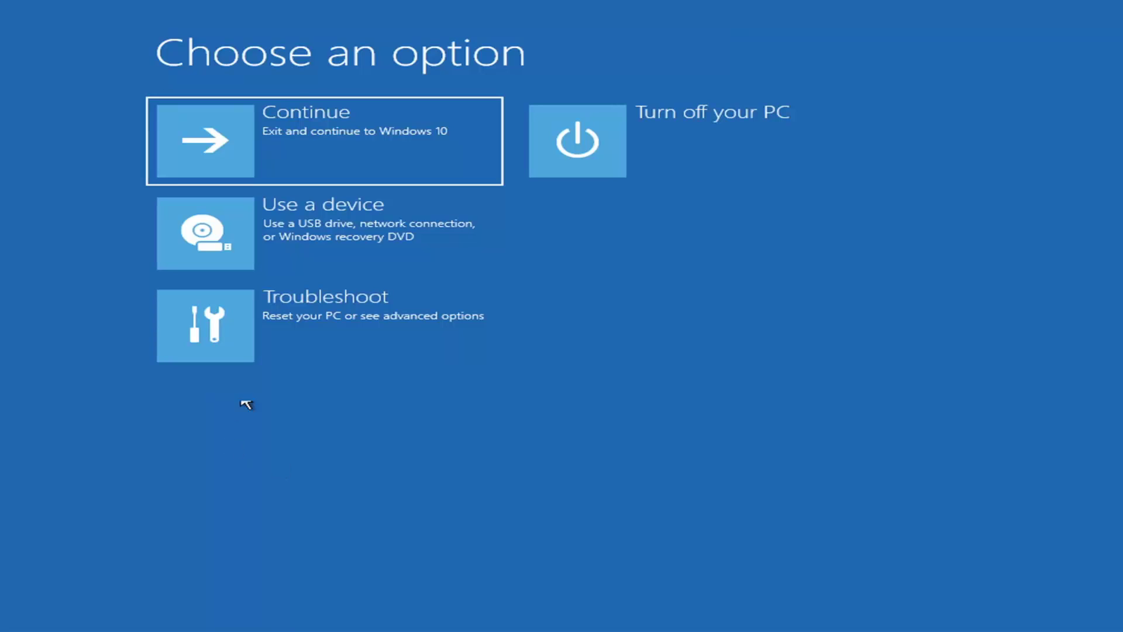
Step: Run Startup Repair from the advanced troubleshooting options
left_click(429, 325)
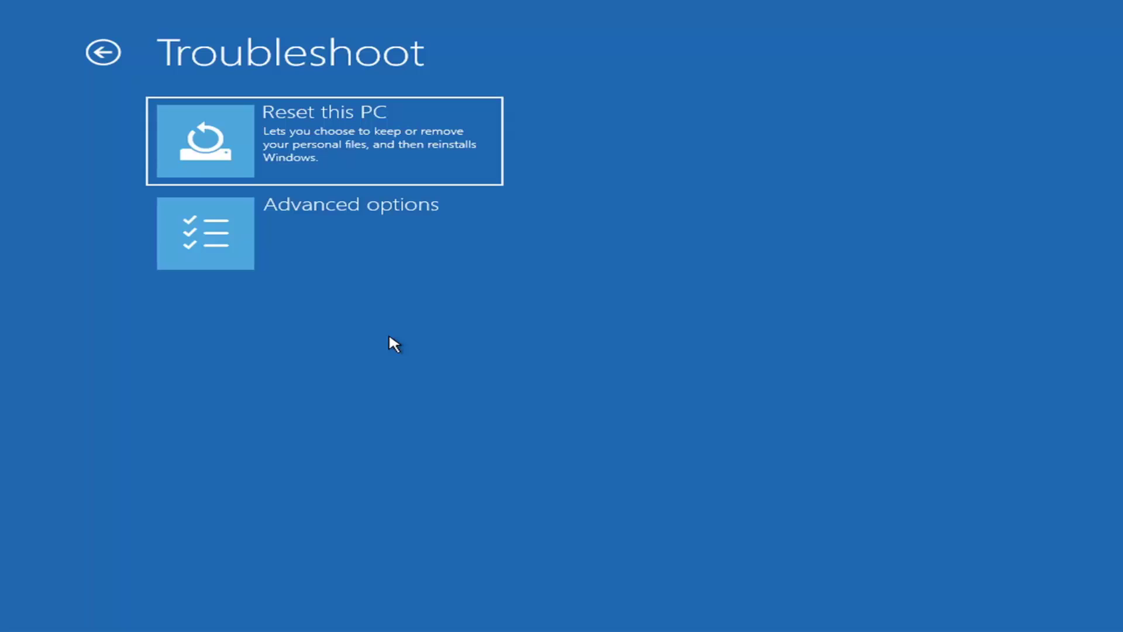
left_click(347, 234)
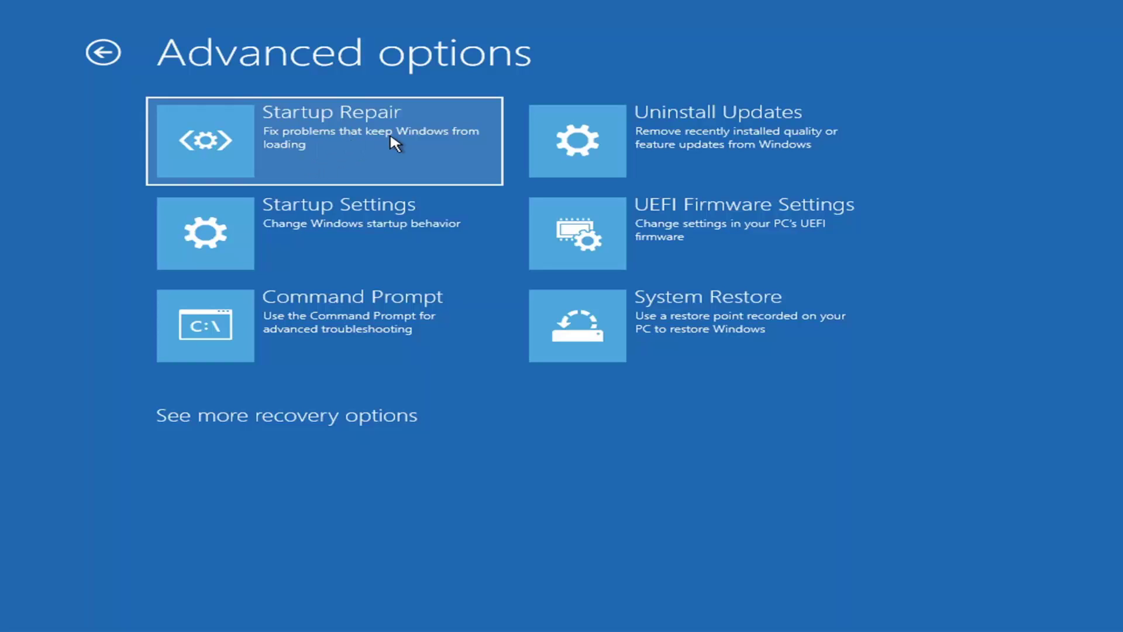
left_click(302, 146)
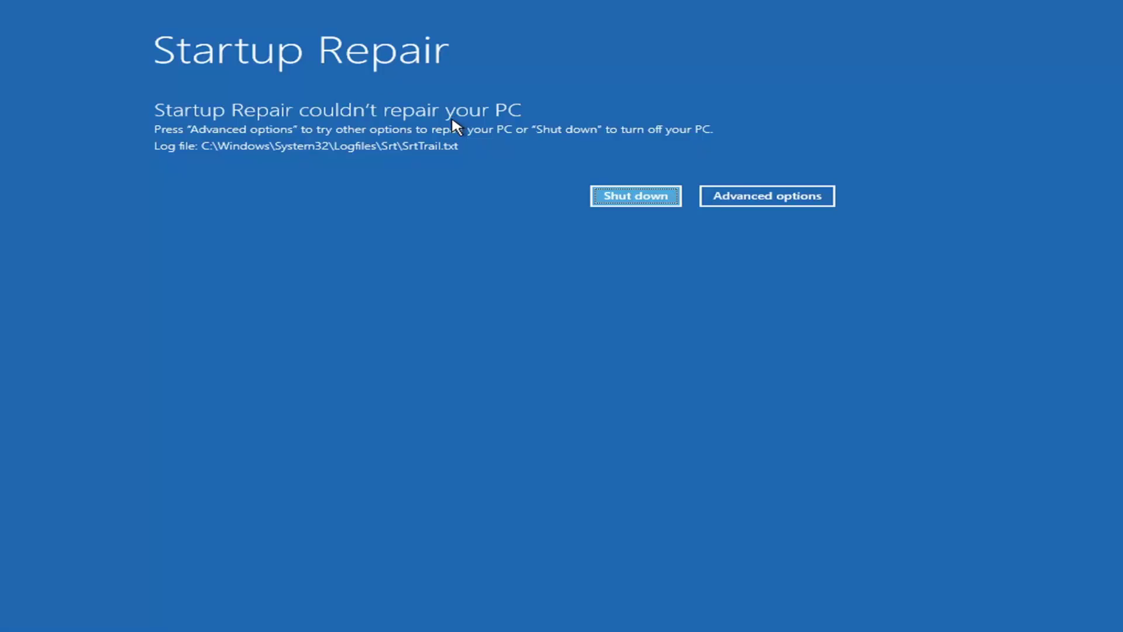
Step: Return to the advanced recovery options and open Startup Settings to review the startup behaviors available after a restart
left_click(782, 198)
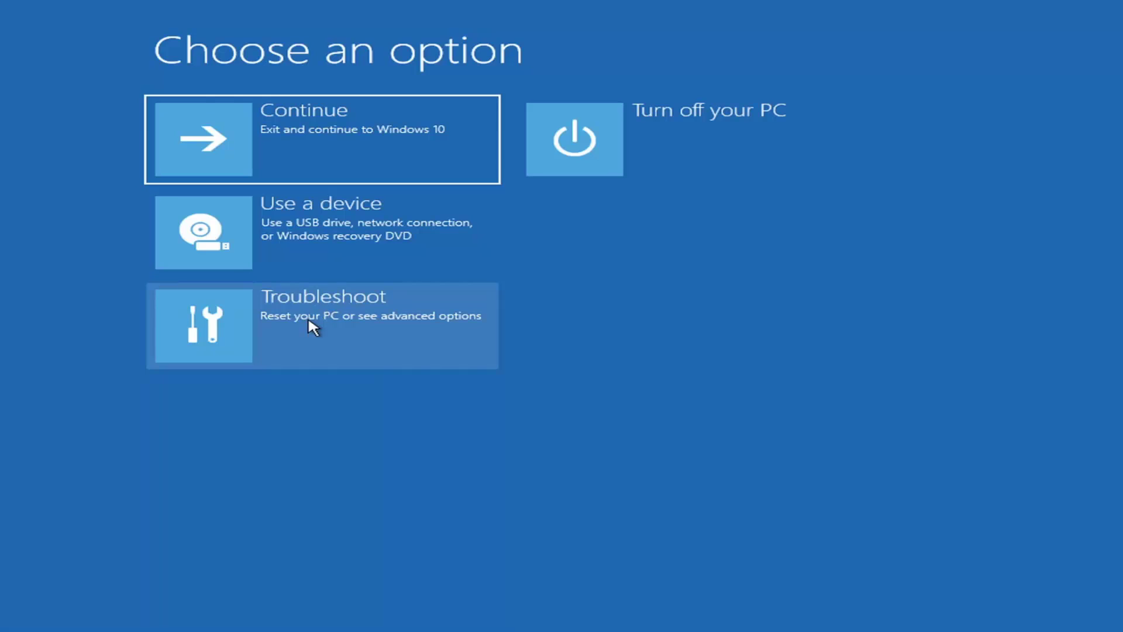
left_click(279, 331)
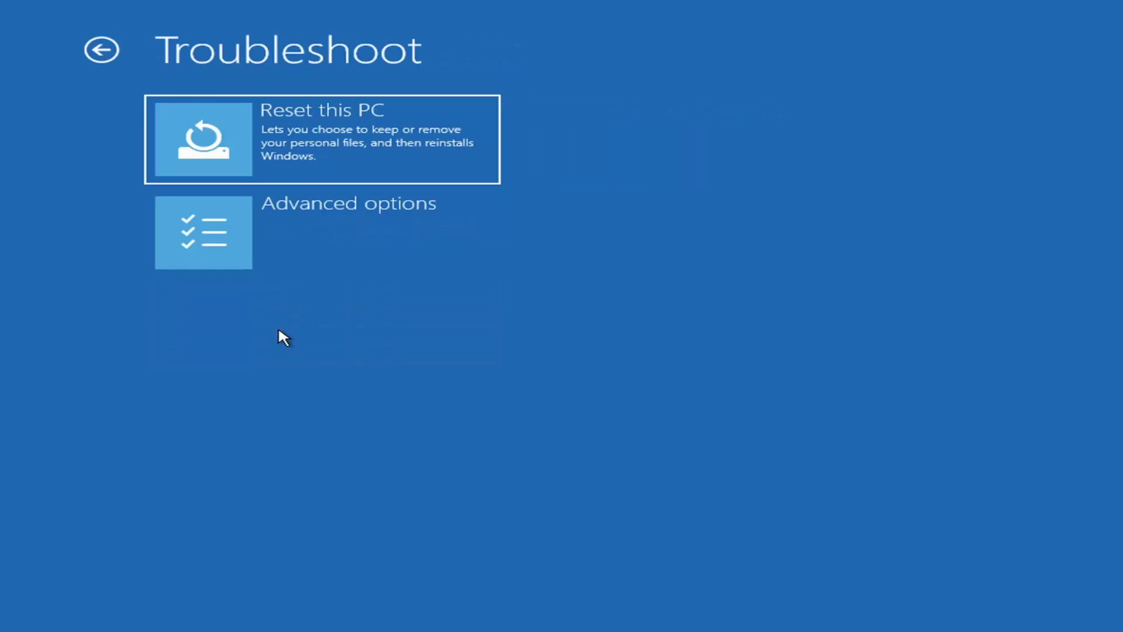
left_click(289, 240)
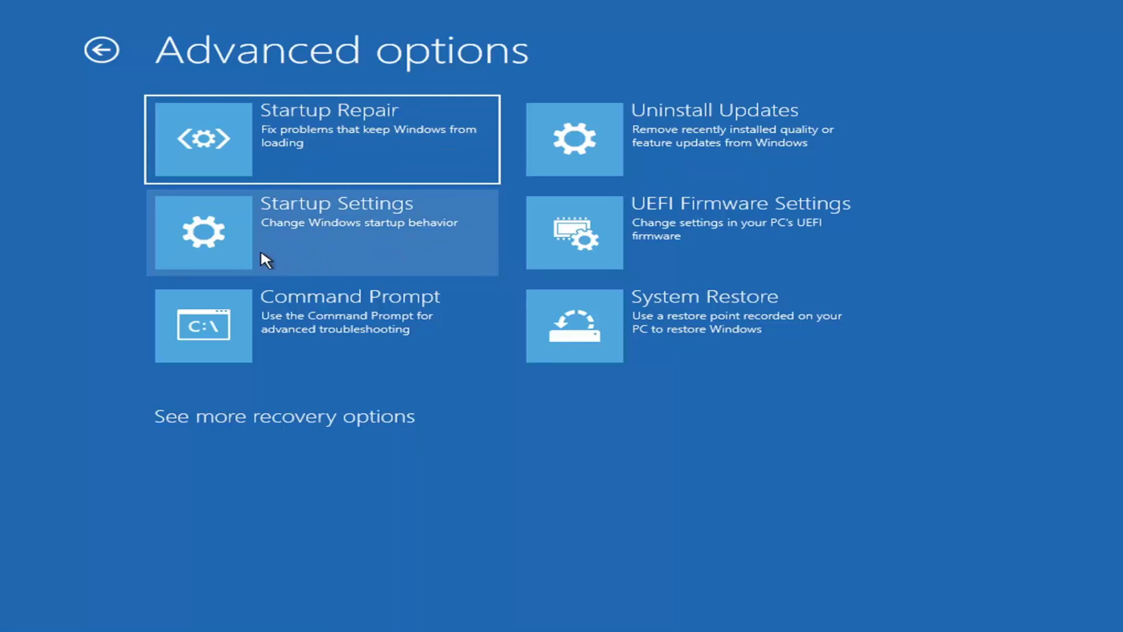
left_click(288, 230)
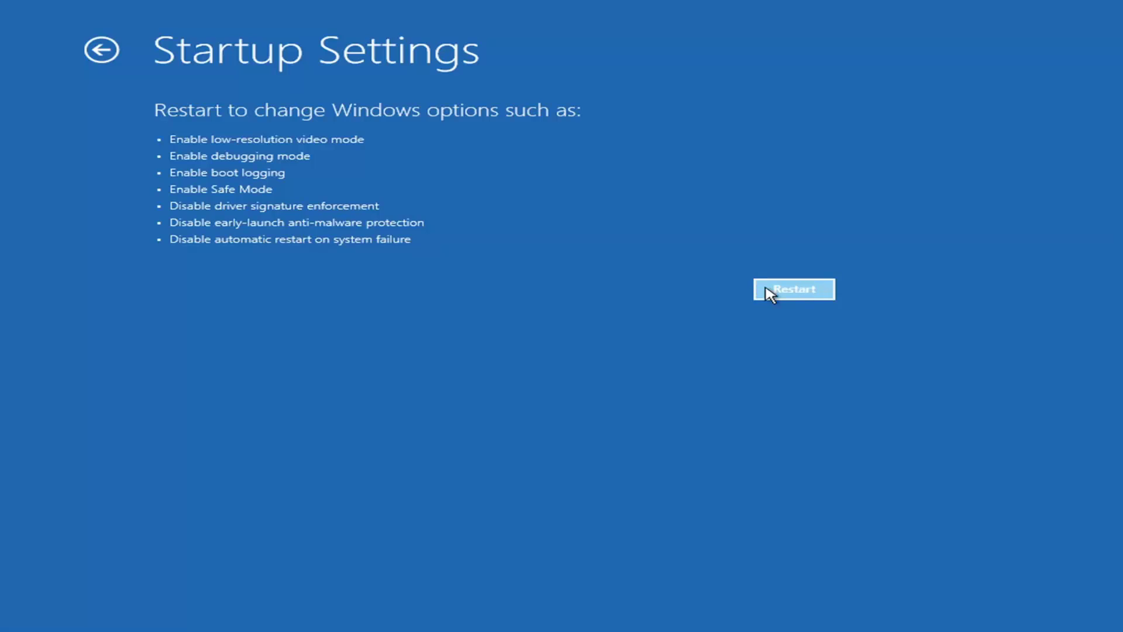
left_click(787, 299)
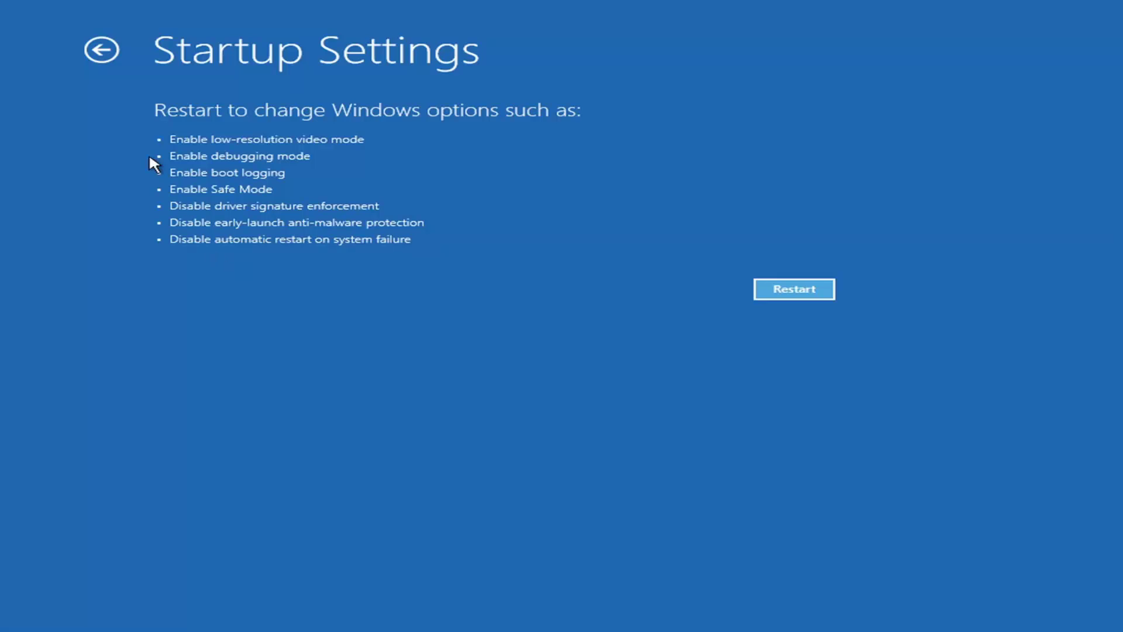
Step: Leave Startup Settings and view the Uninstall Updates choices for quality and feature updates, returning to the advanced options
left_click(91, 51)
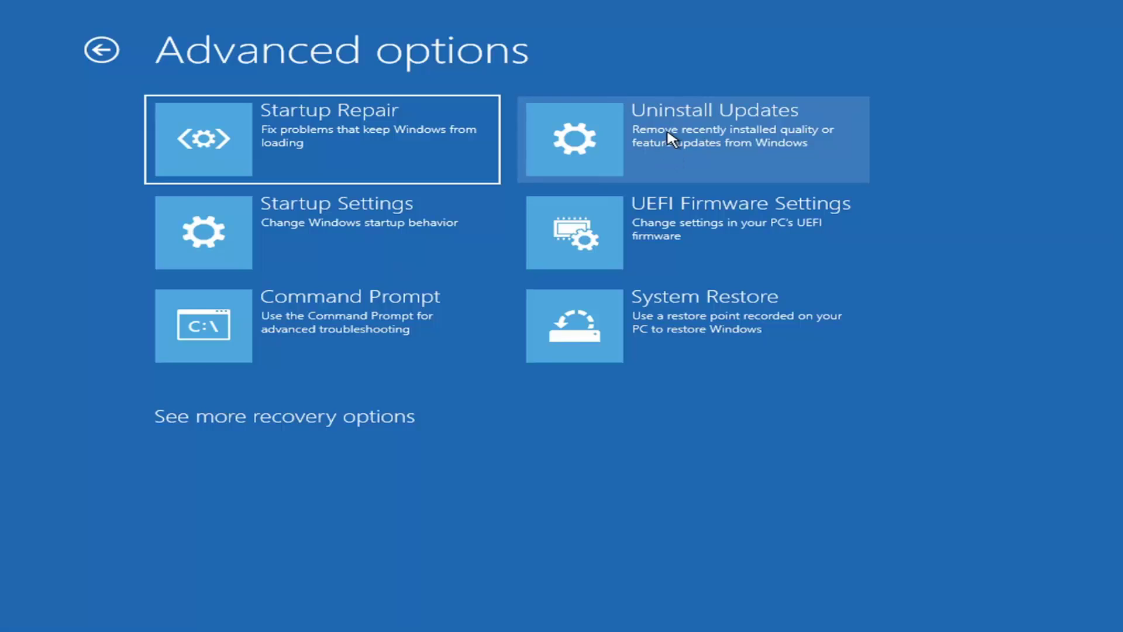
left_click(654, 137)
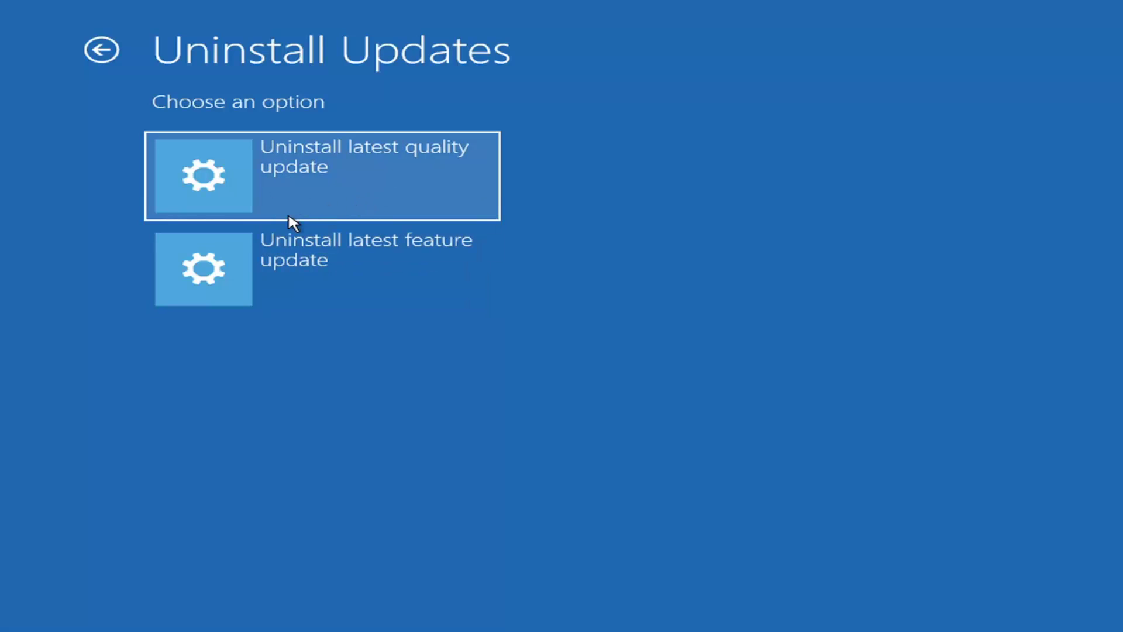
left_click(103, 49)
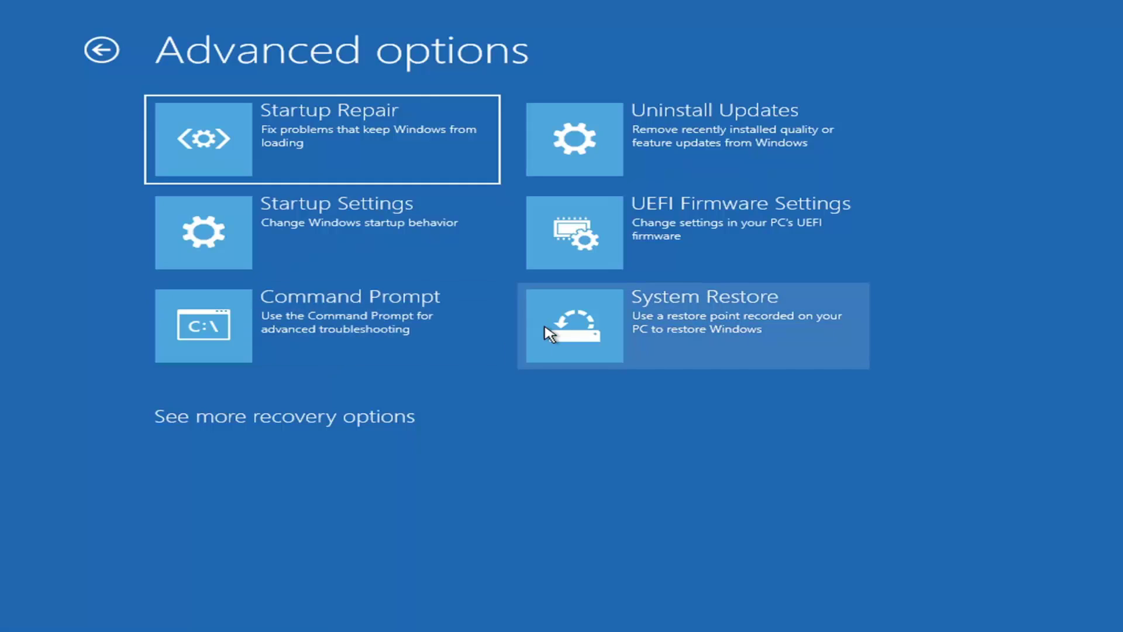
Step: Open System Restore and choose the "Before Updates" restore point dated 7/9/2021 12:37:05 PM
left_click(727, 338)
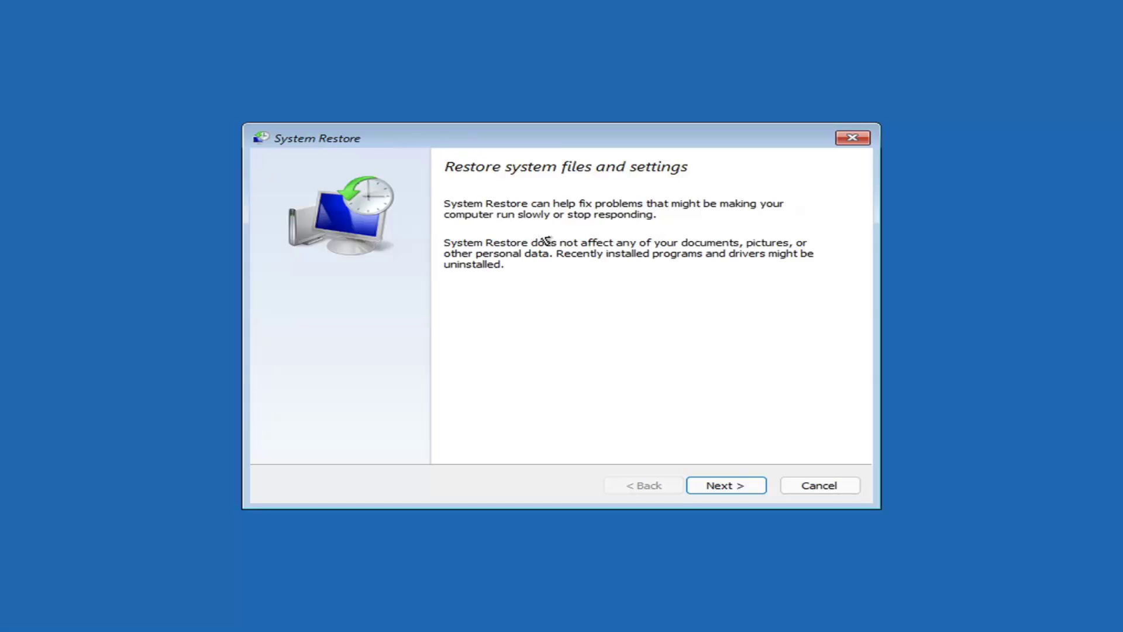
left_click(715, 486)
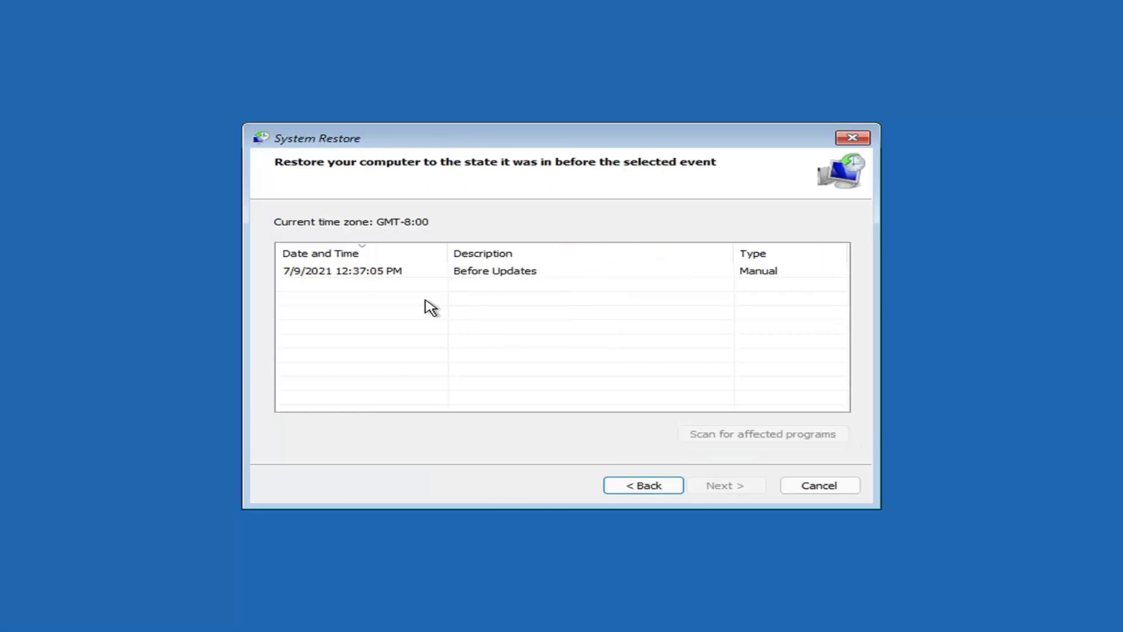
left_click(345, 272)
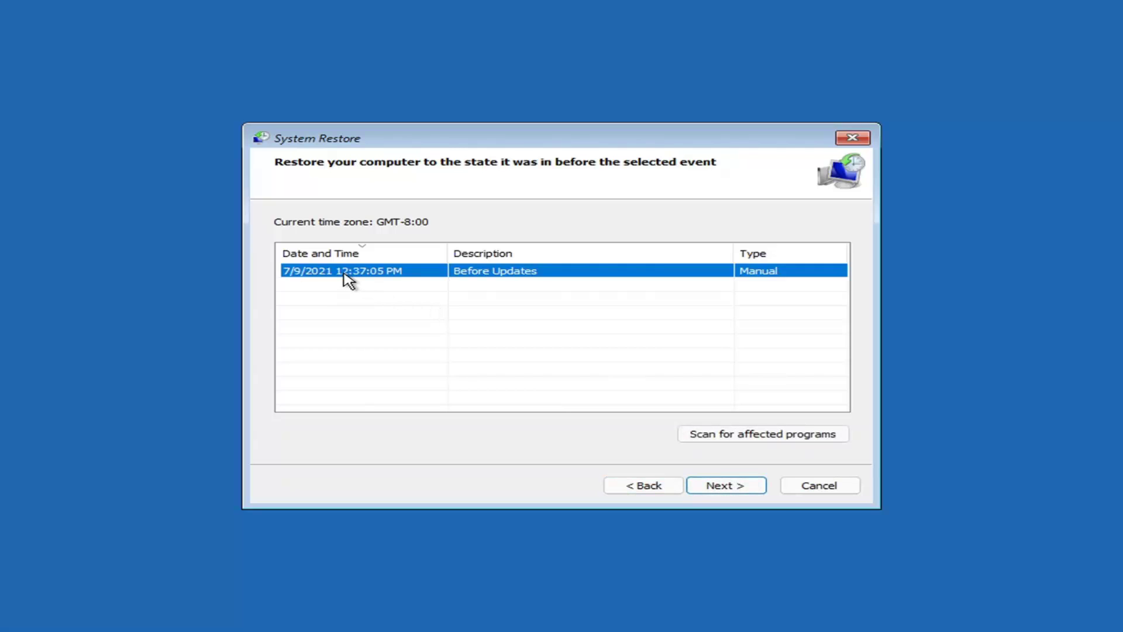
left_click(736, 489)
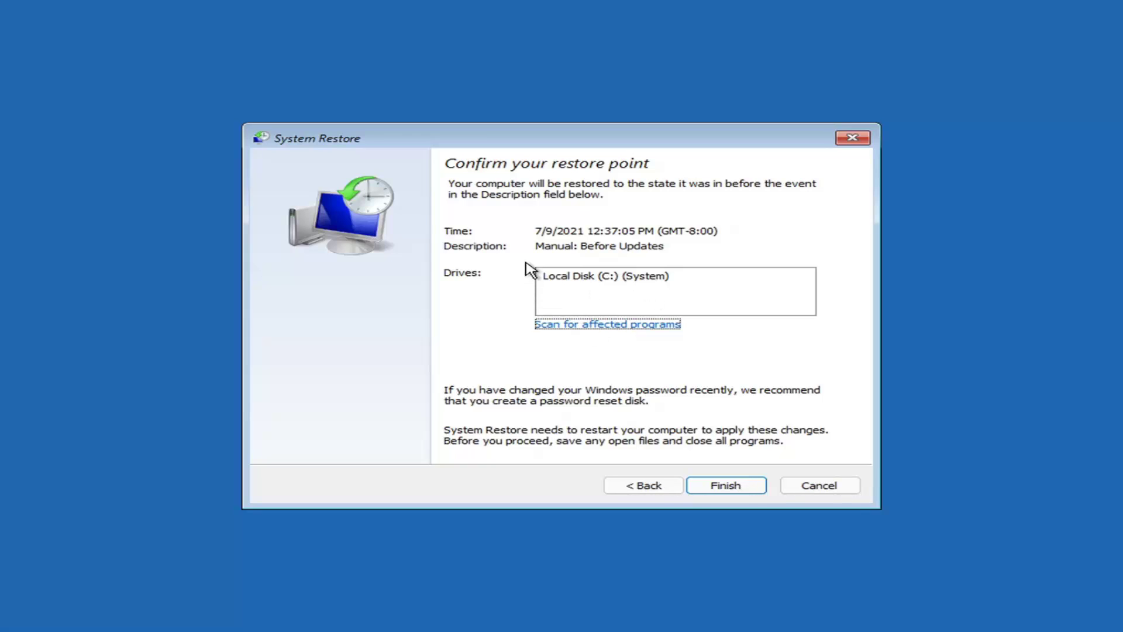
Step: Start and confirm the system restore, restart the computer once it finishes, and dismiss the completion message
left_click(723, 488)
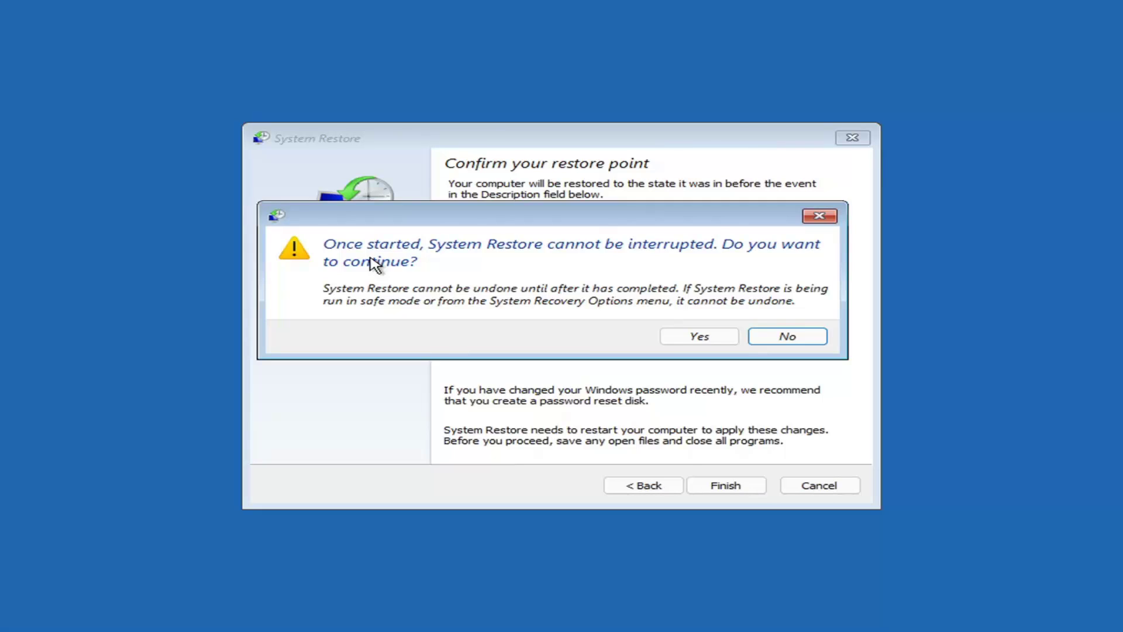
left_click(699, 345)
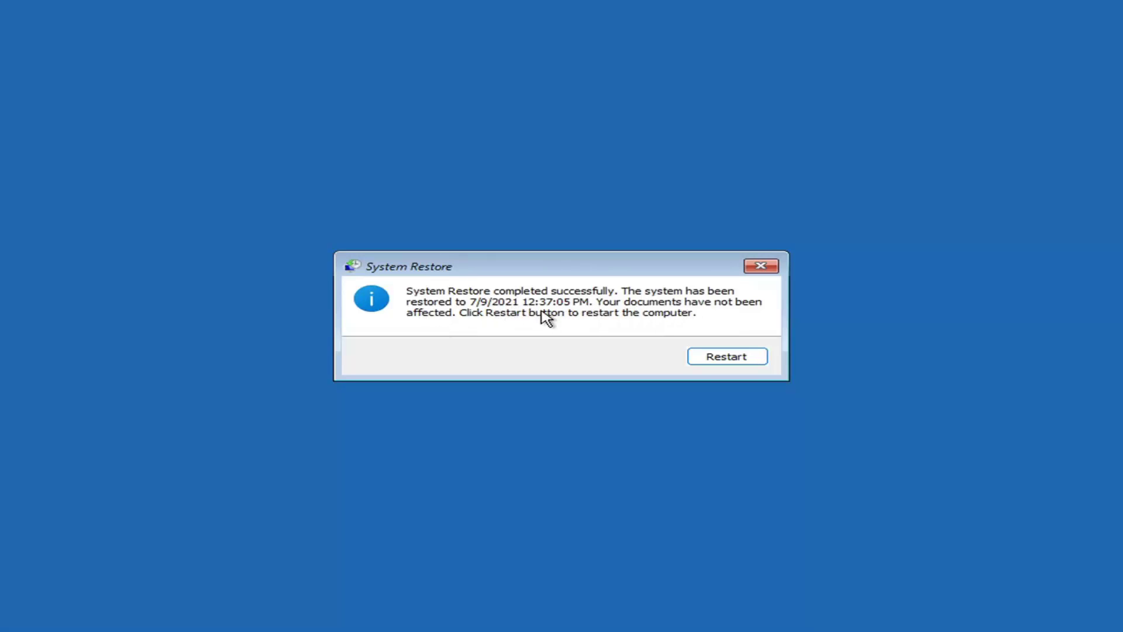
left_click(721, 358)
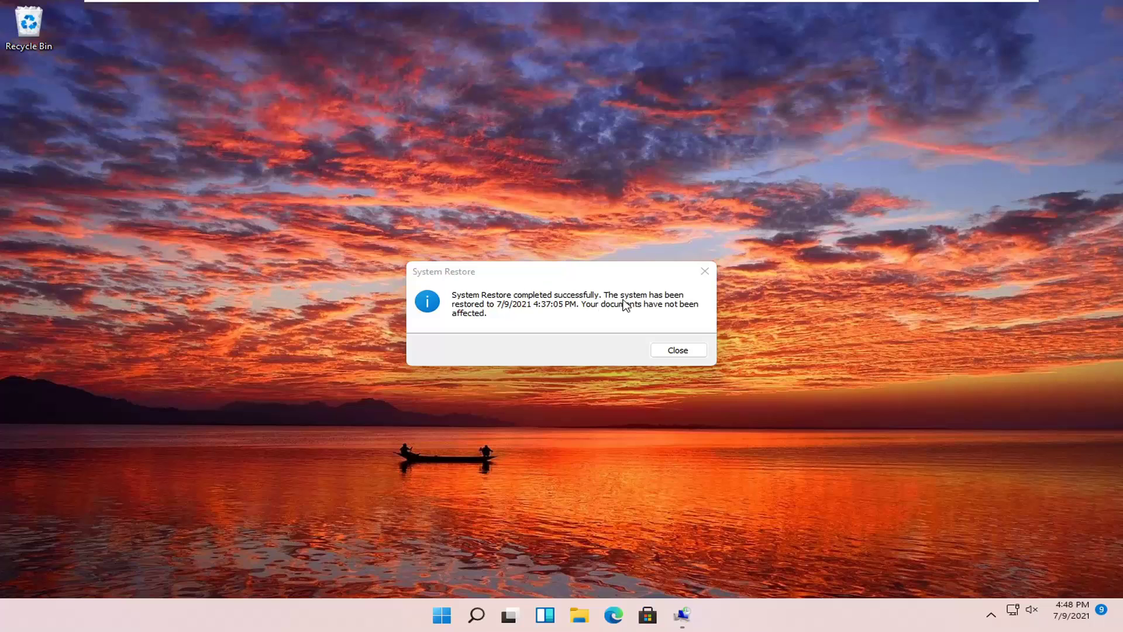
left_click(707, 272)
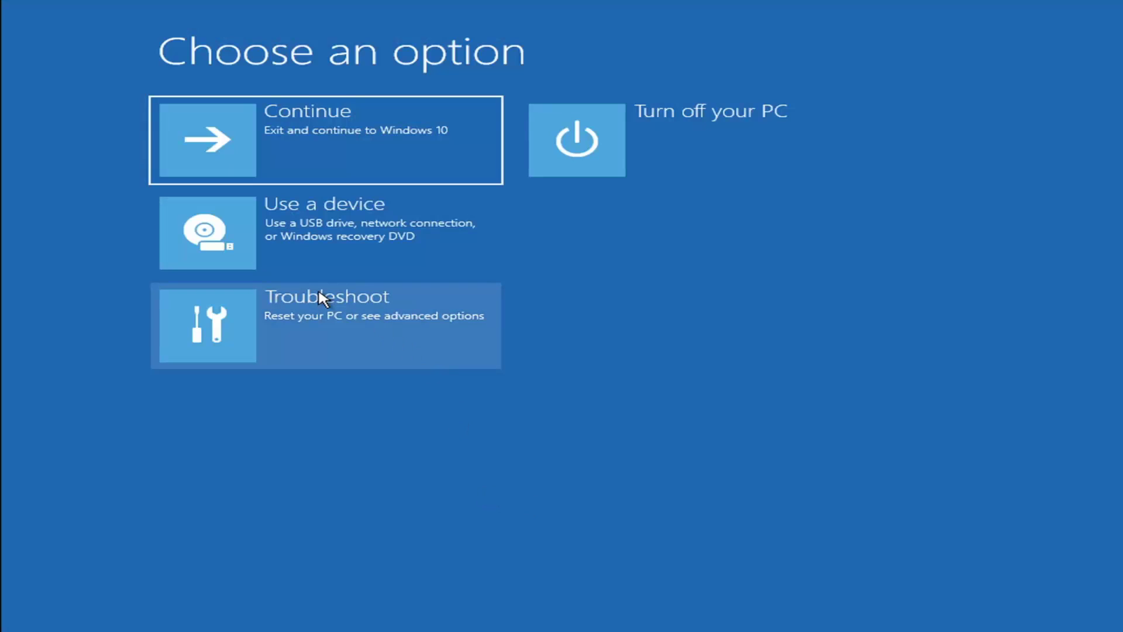
Step: Review the Keep my files and Remove everything choices of Reset this PC, returning to the main recovery options
left_click(286, 340)
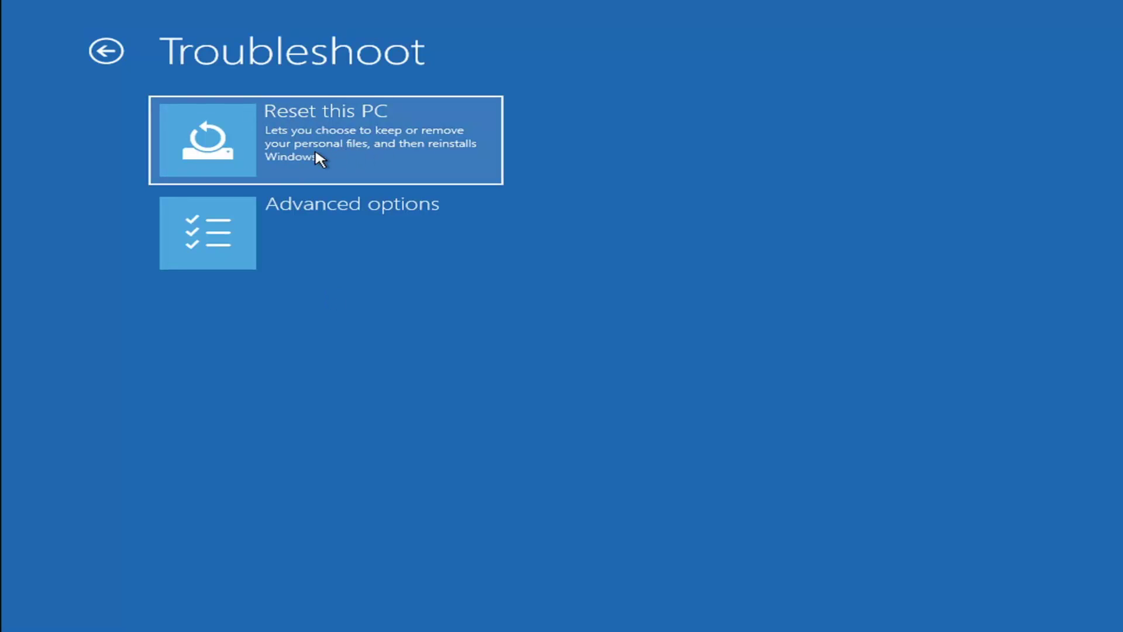
left_click(370, 158)
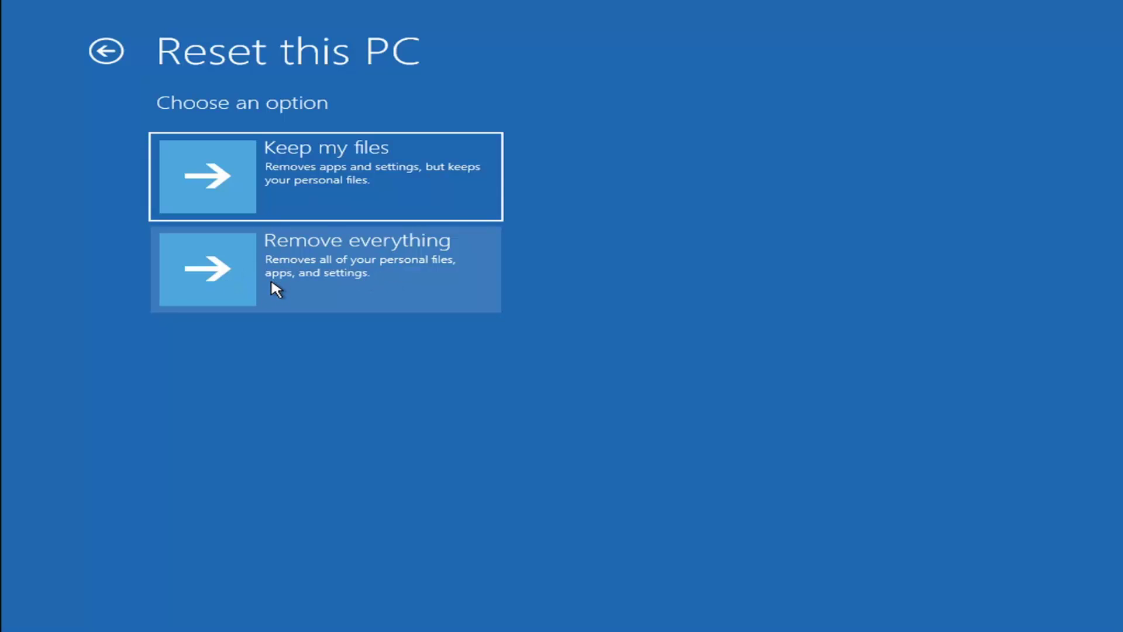
left_click(319, 153)
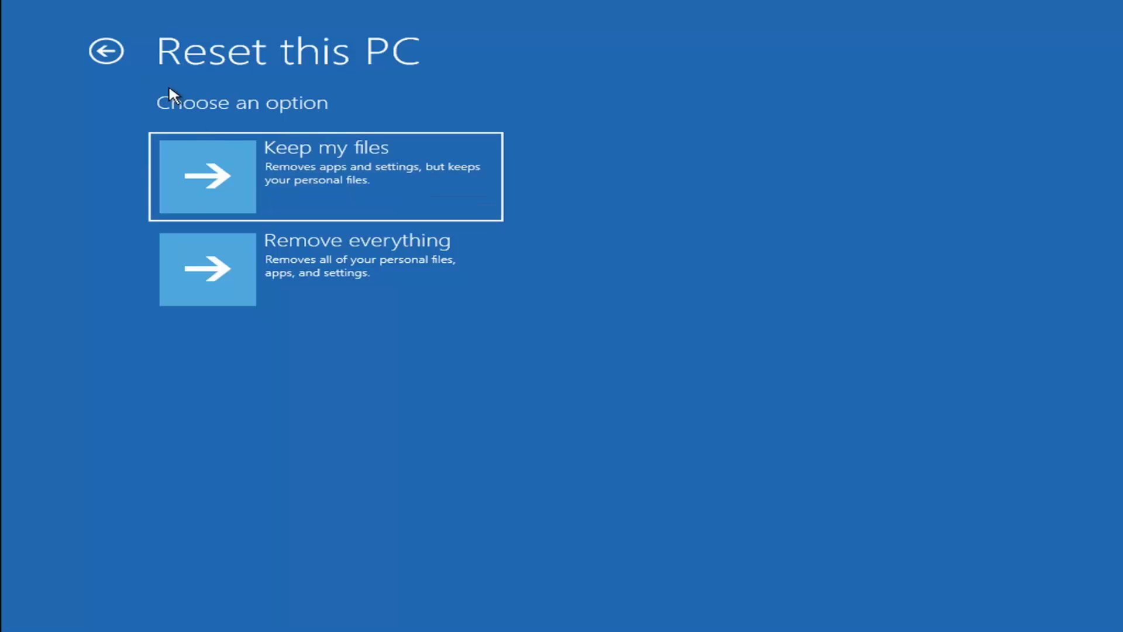
left_click(115, 51)
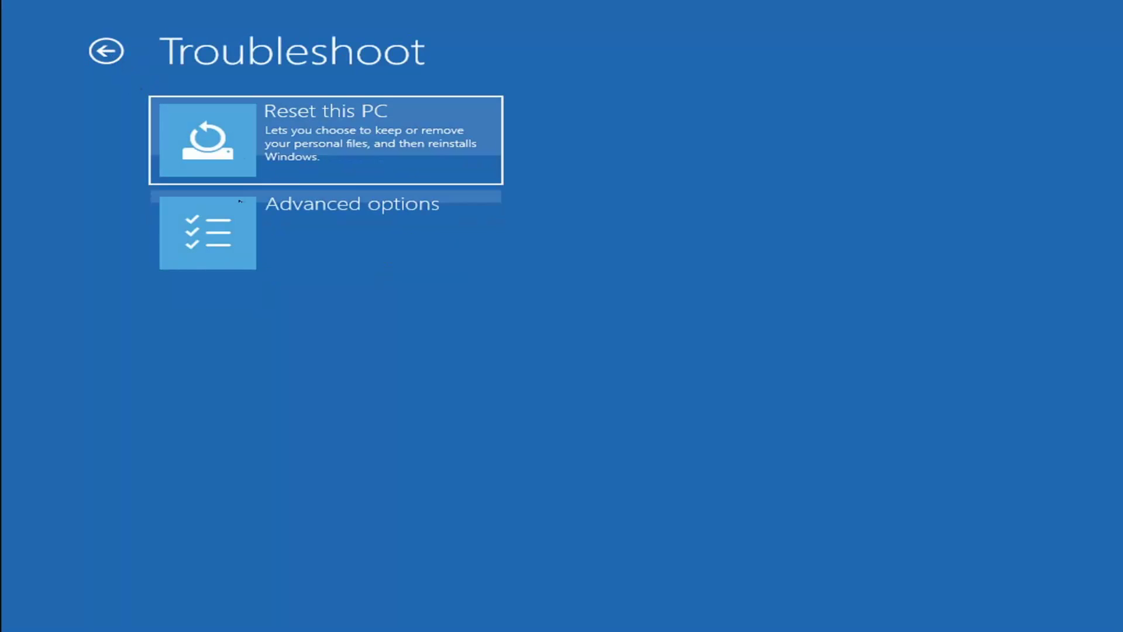
left_click(115, 51)
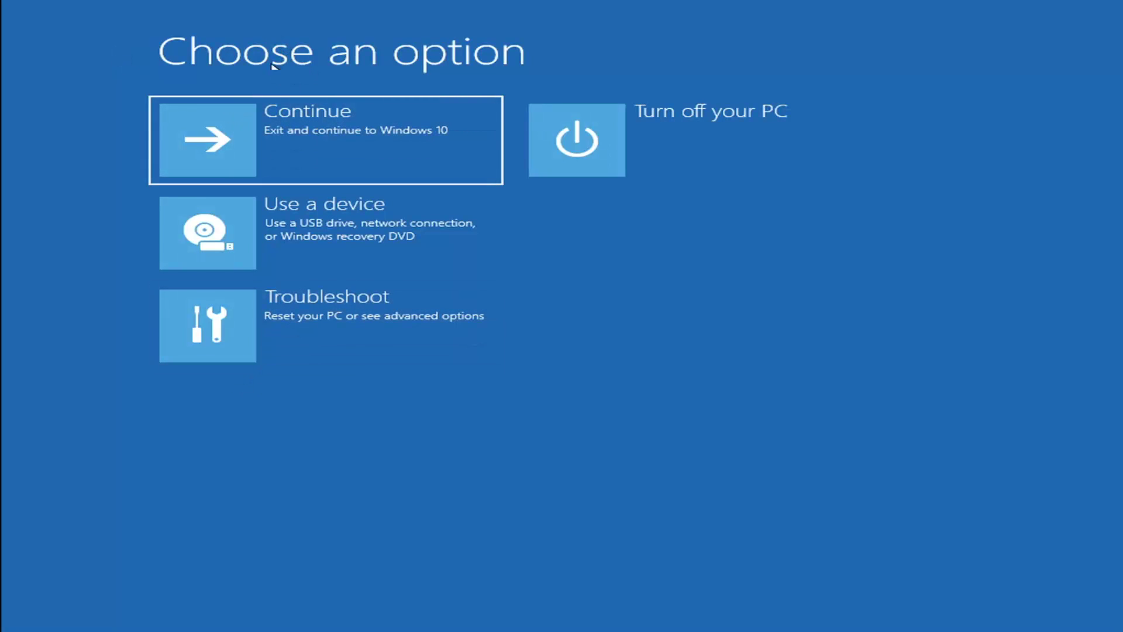
Step: Open Command Prompt from the advanced troubleshooting options
left_click(342, 329)
left_click(336, 237)
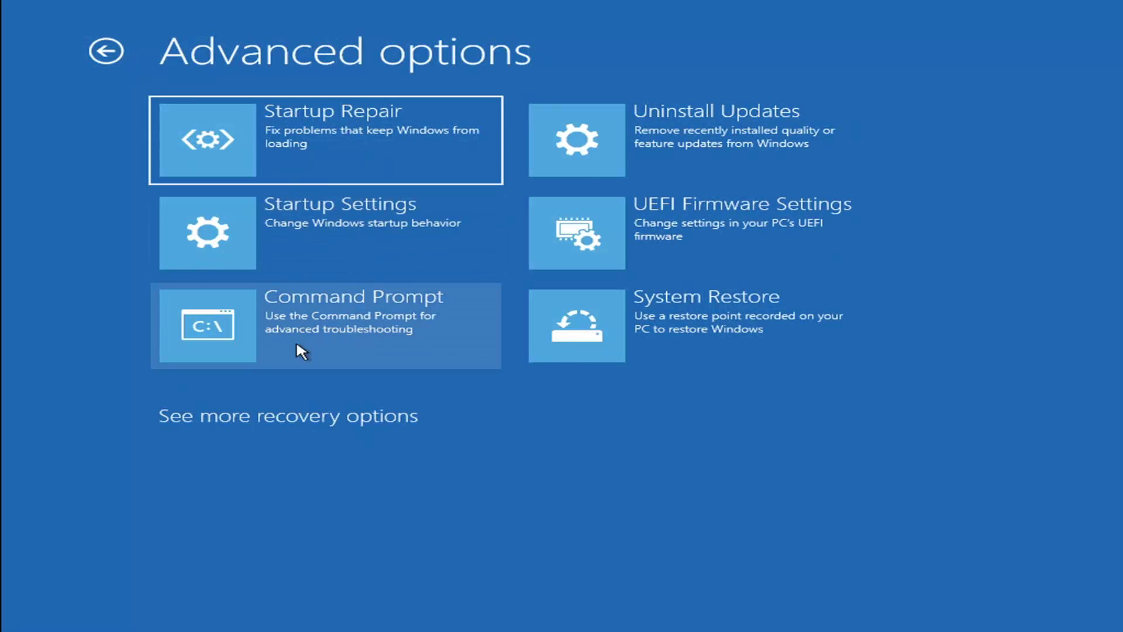
left_click(279, 330)
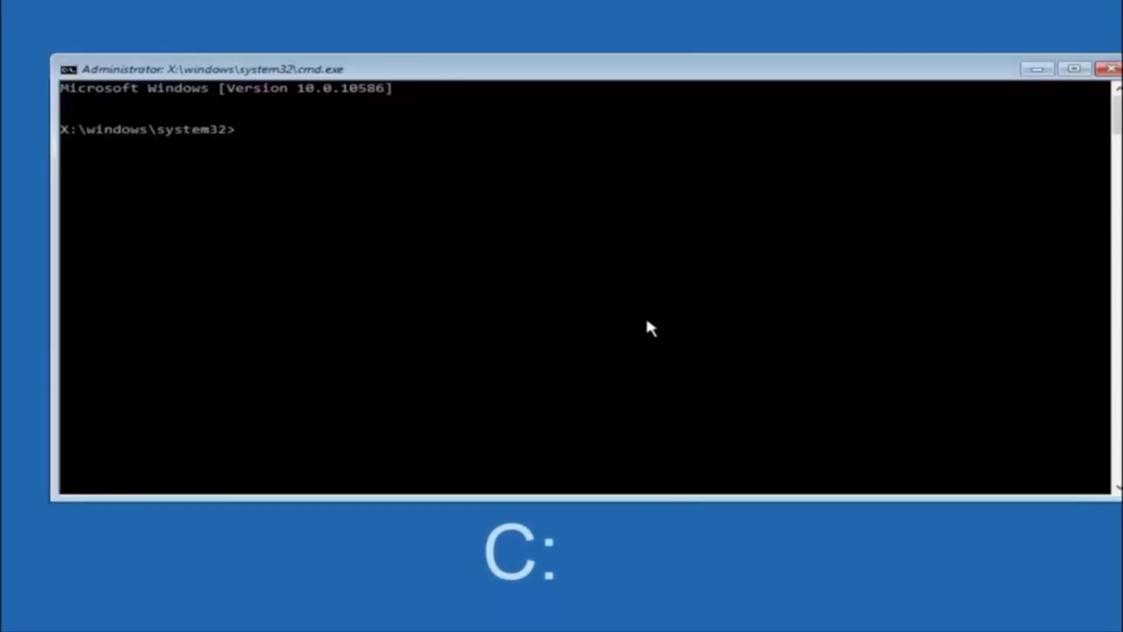
Step: Switch the command line to drive C: and list its contents with dir
type("c")
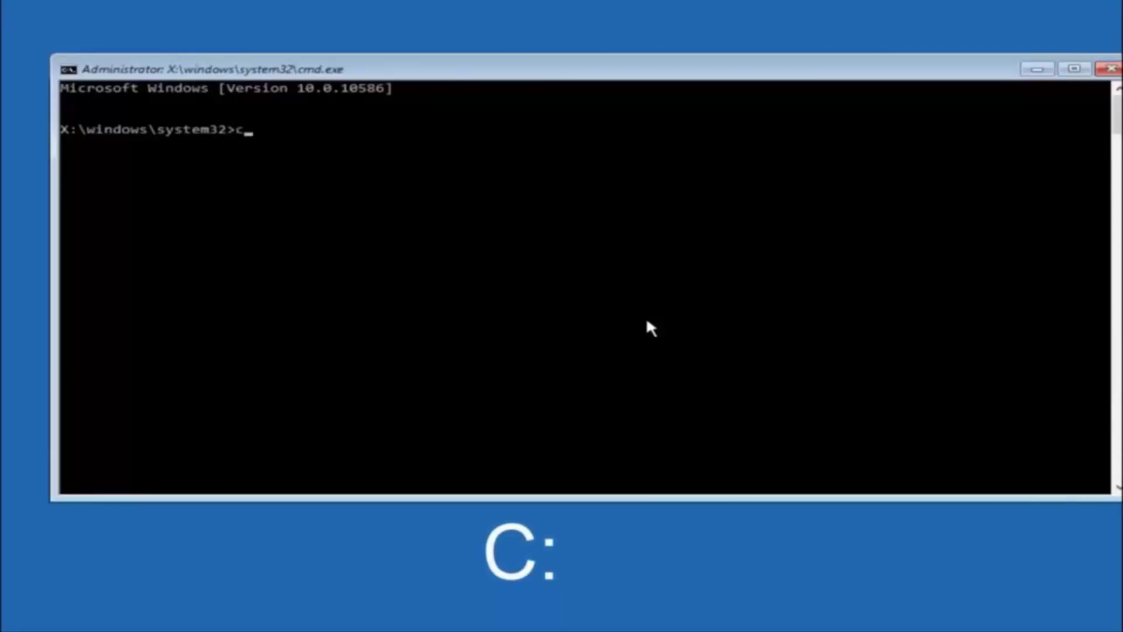
type(":")
key("Return")
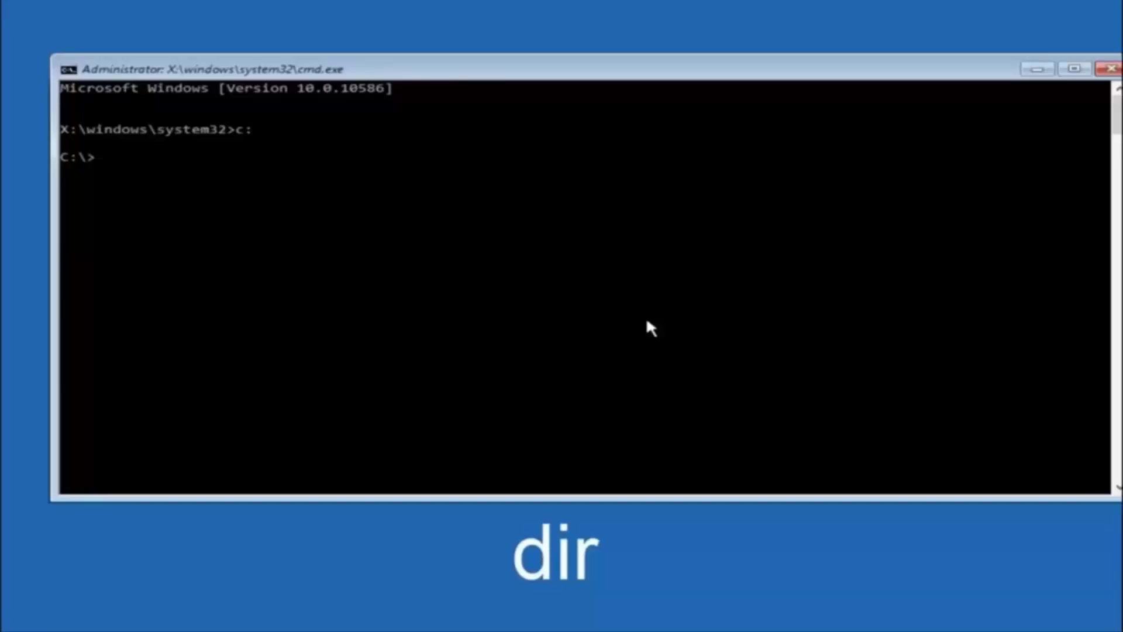
type("dir")
key("Return")
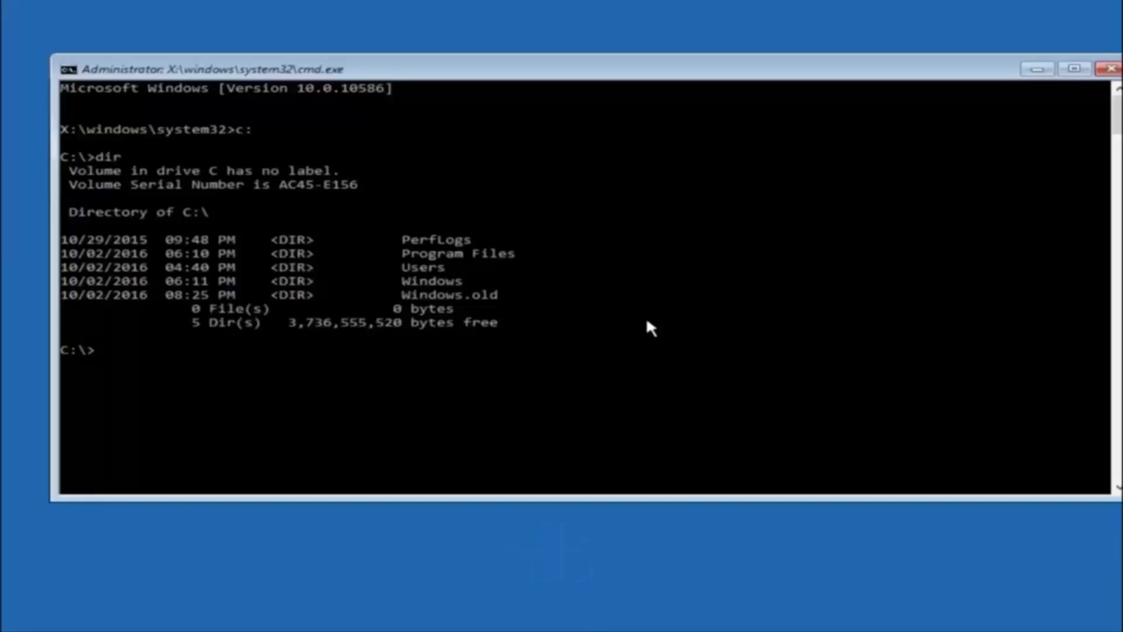
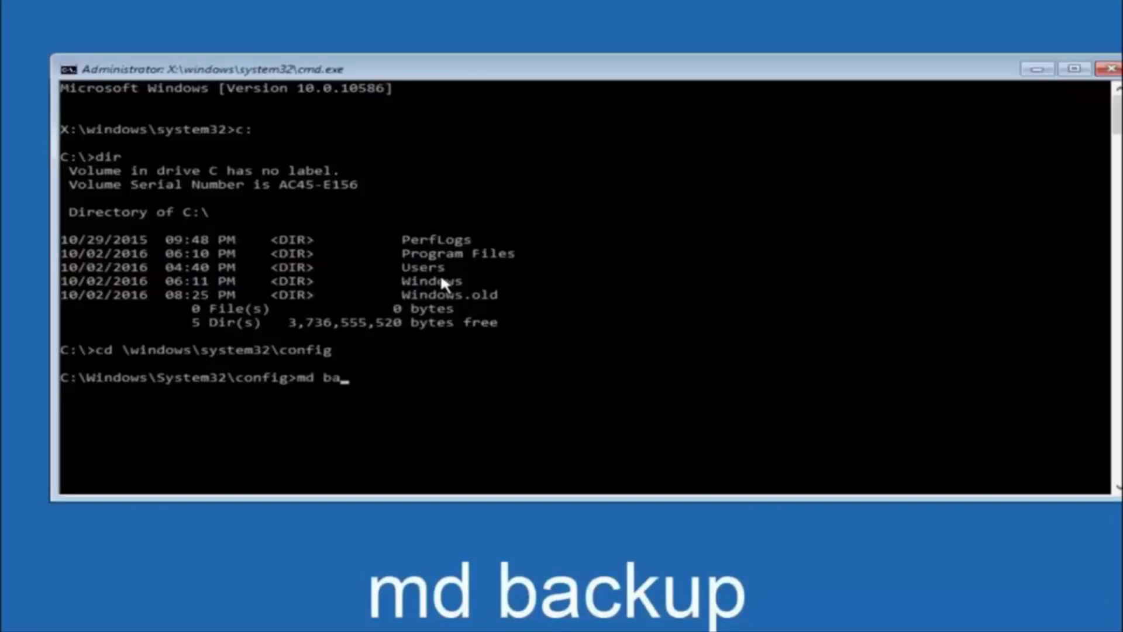
Step: Make a backup directory inside C:\Windows\System32\config with md, and copy all config files into backup1 using copy *.* backup1
type("ckup")
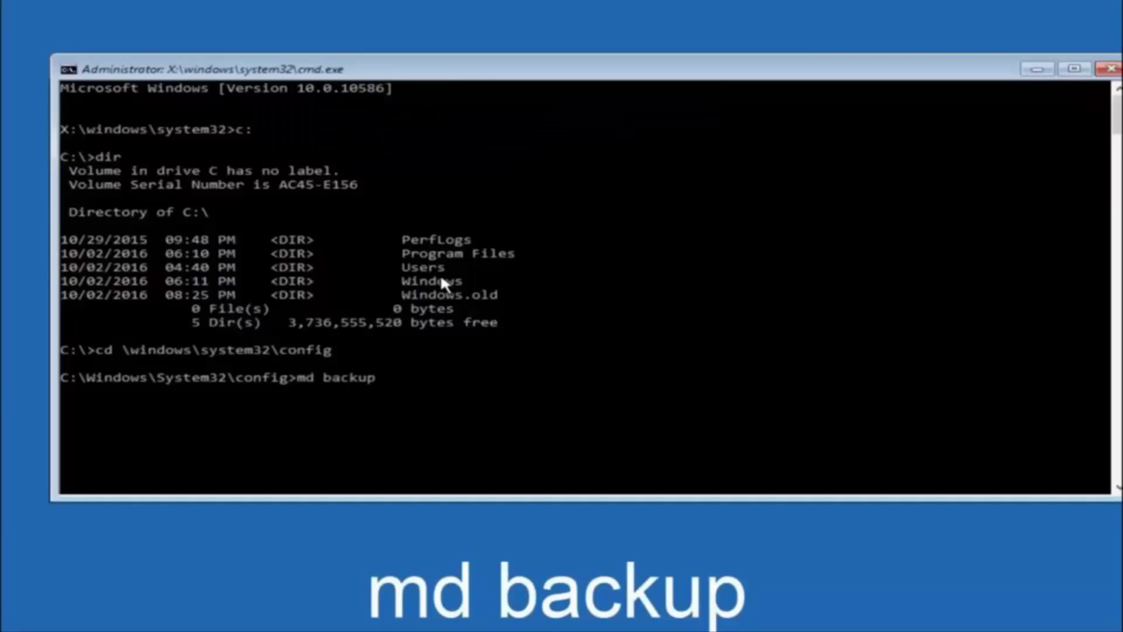
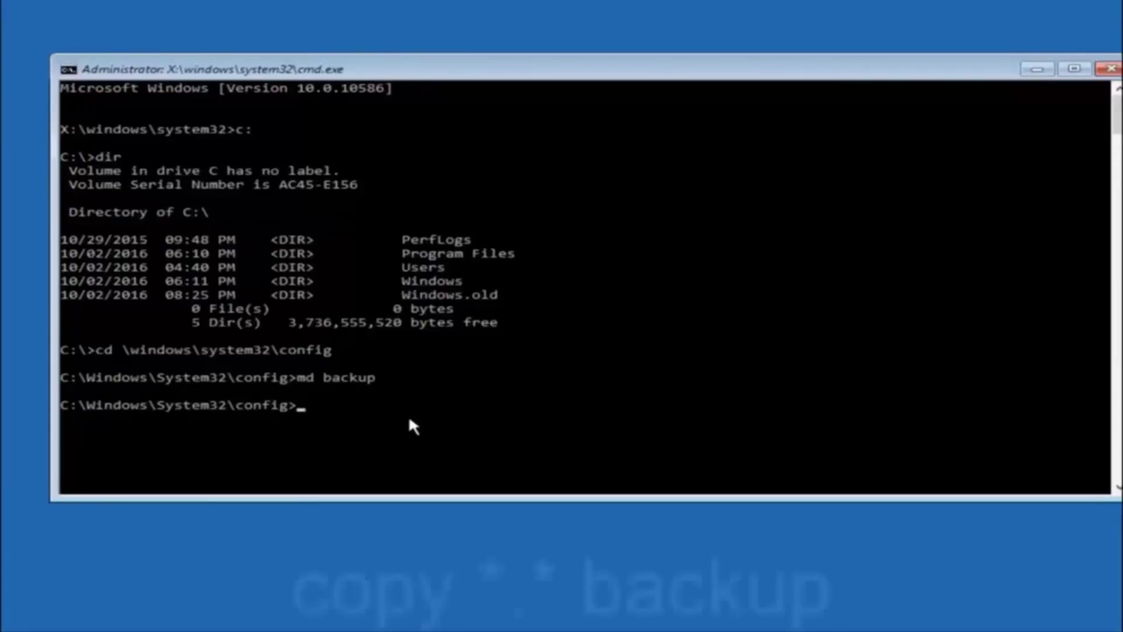
type("copy")
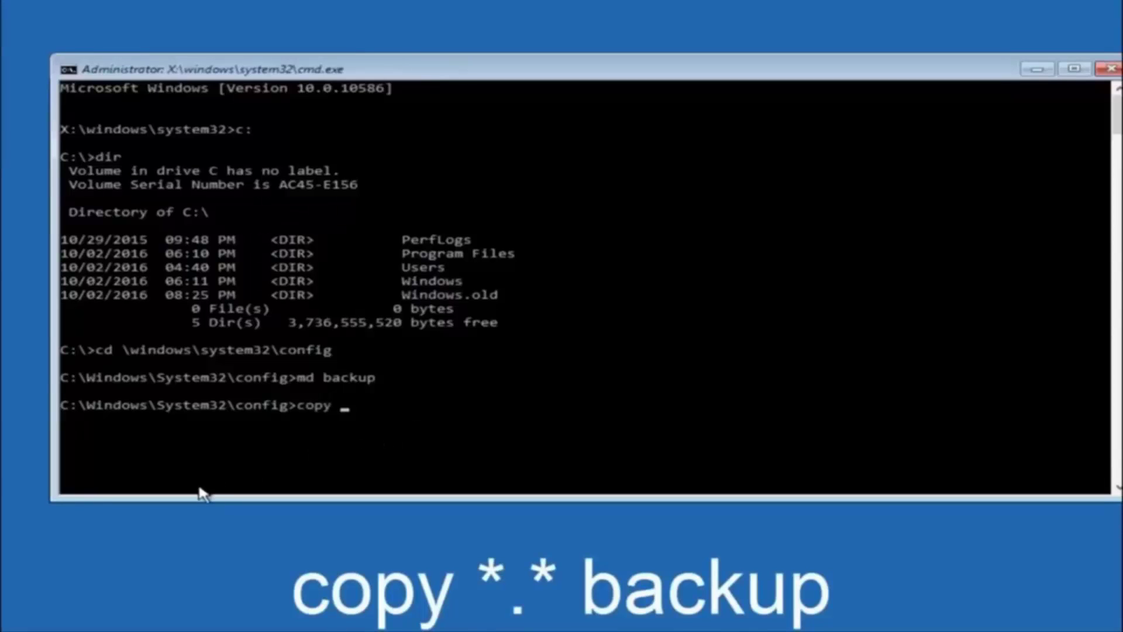
type(" *")
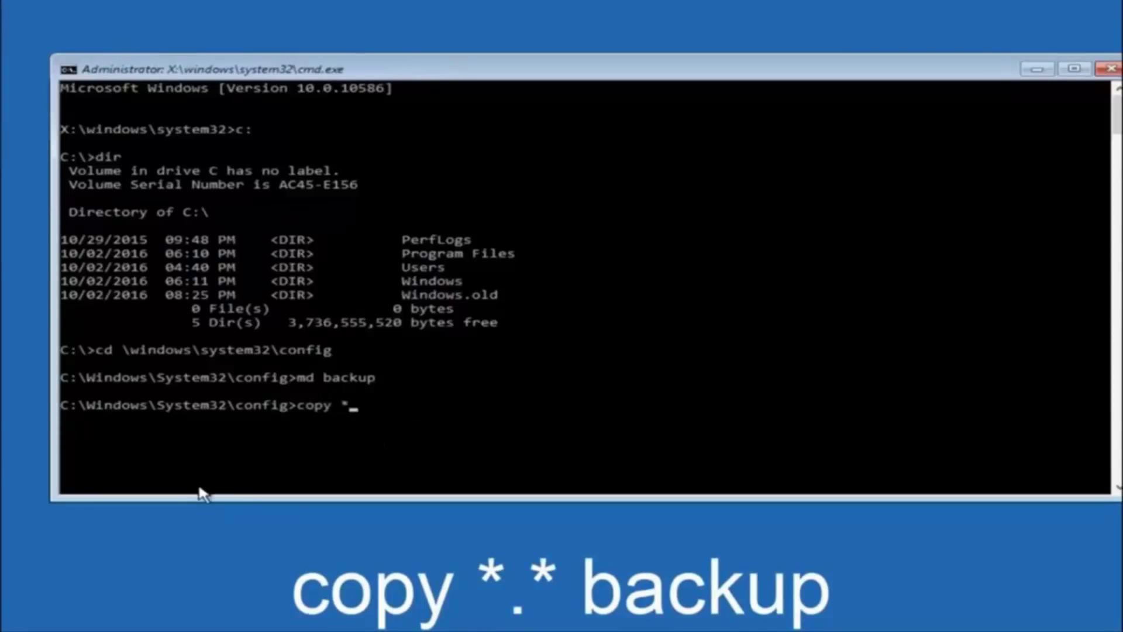
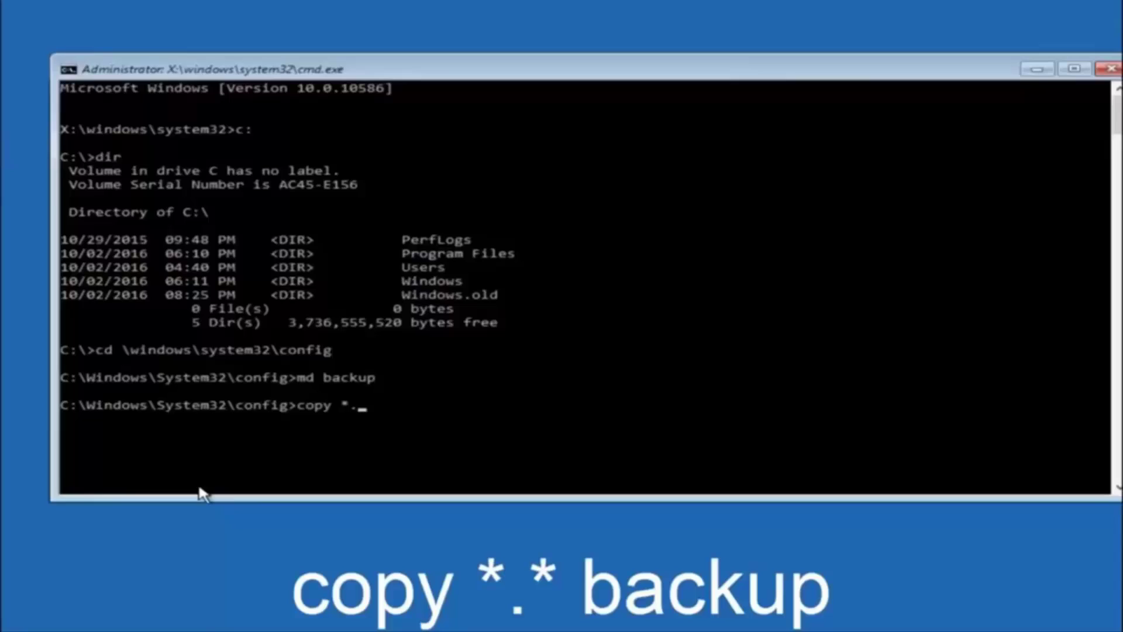
type("*")
type(" backup1")
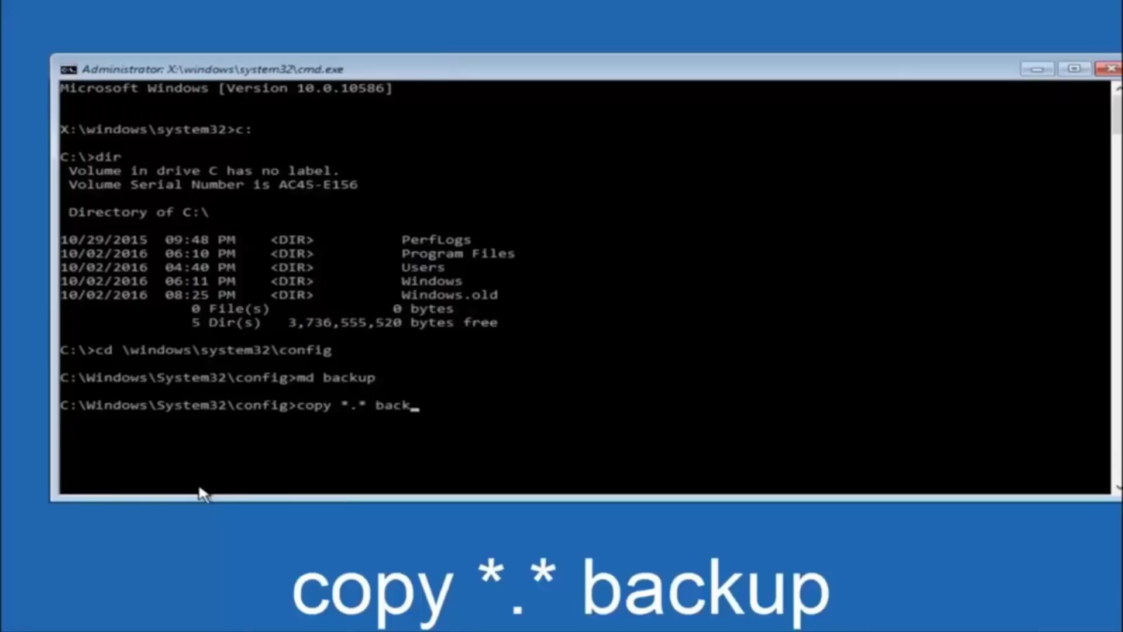
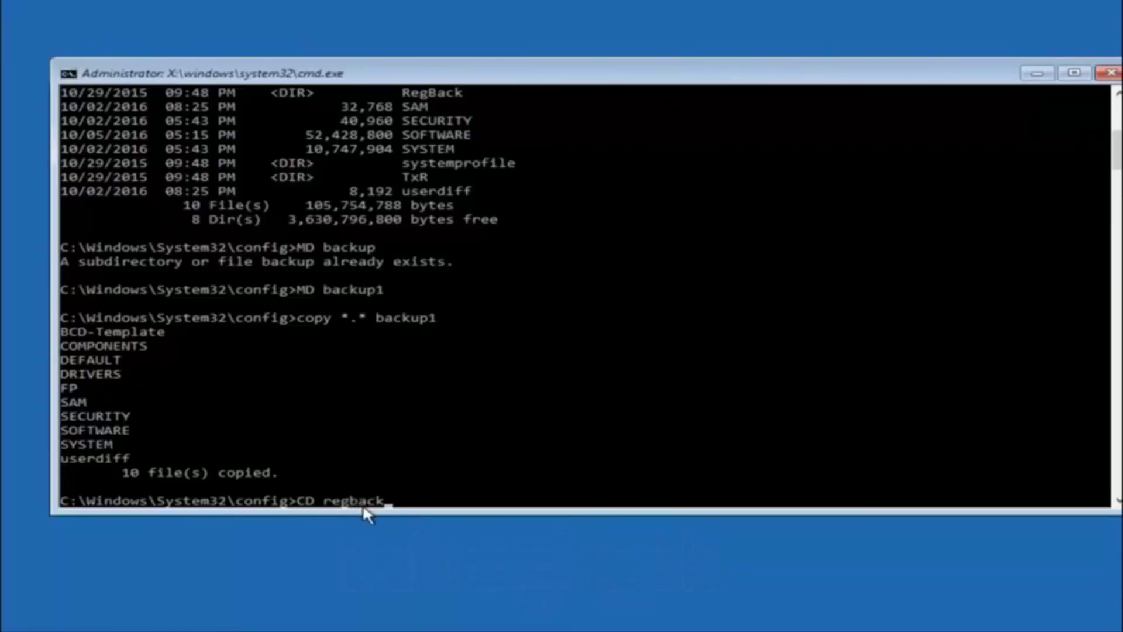
Step: Change into the regback directory under config and list its contents with dir
key("Return")
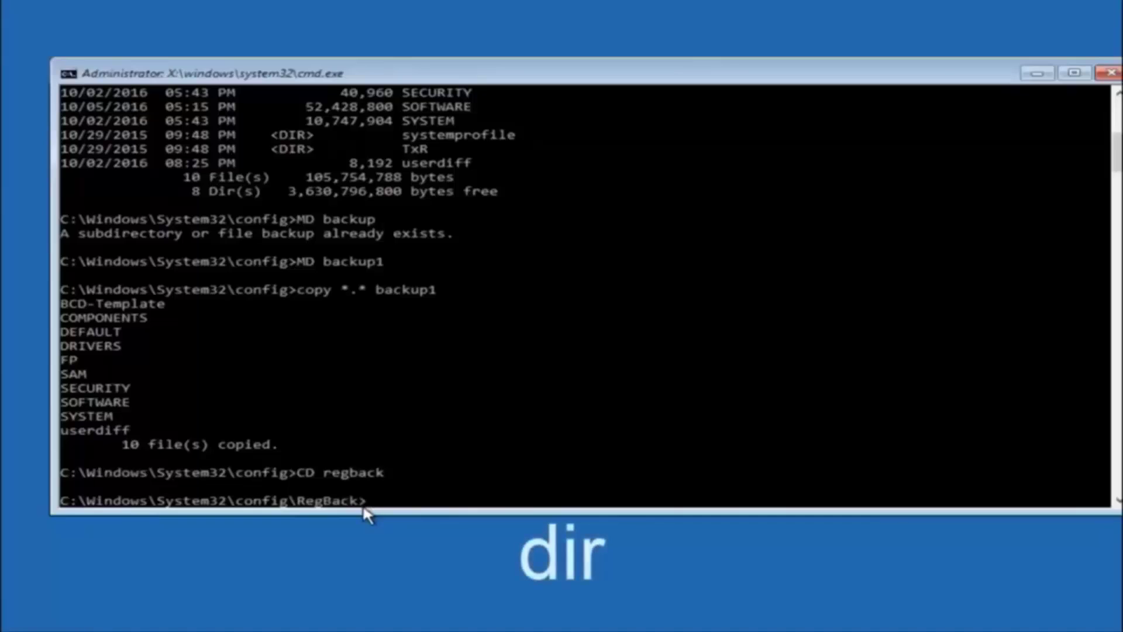
type("dir")
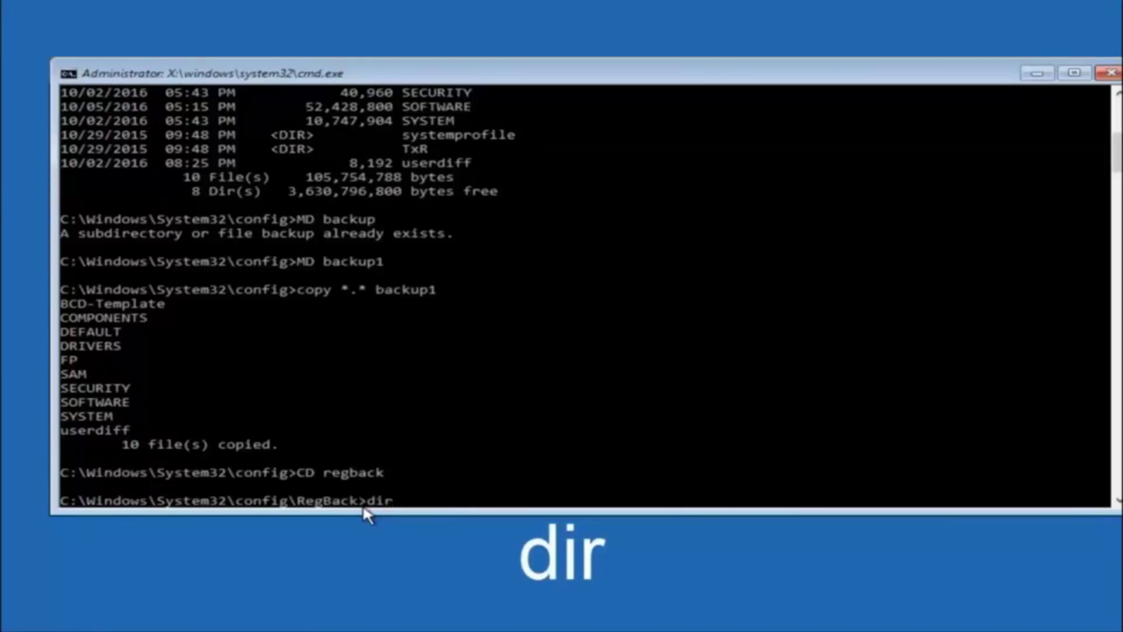
key("Return")
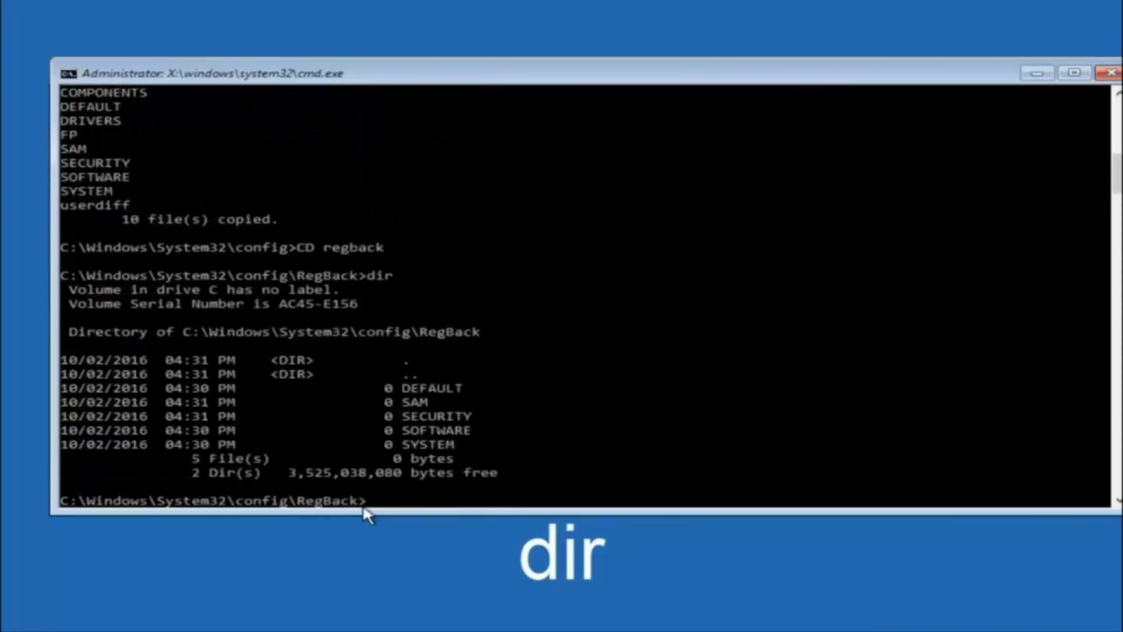
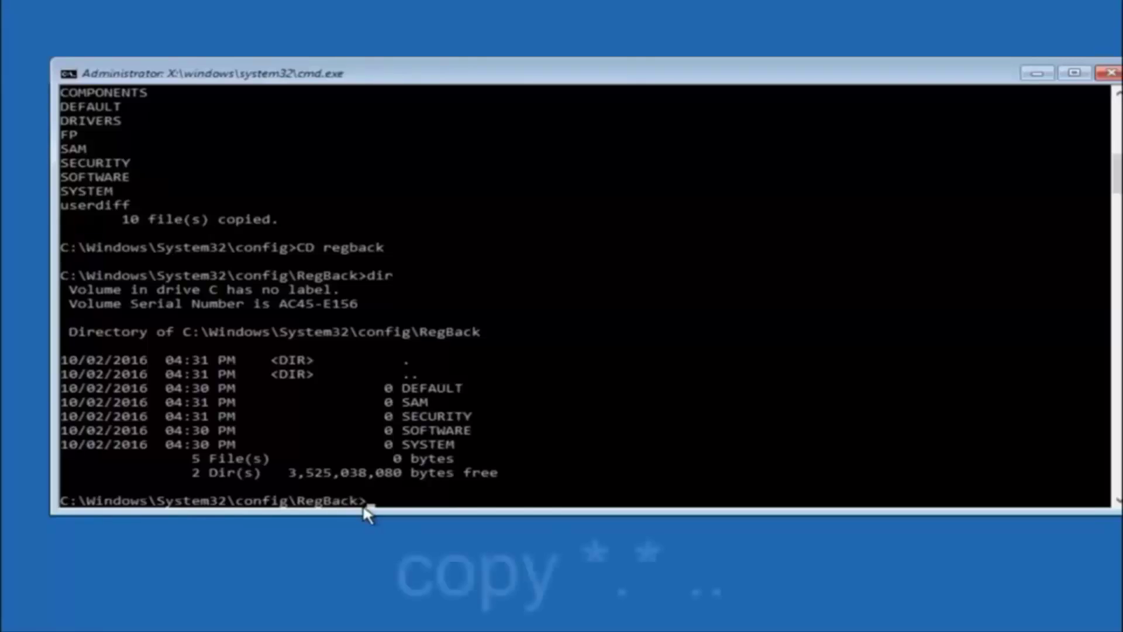
Step: Copy all RegBack files to the parent config folder with copy *.* .., overwriting all existing files, and close Command Prompt
type("copy *.*")
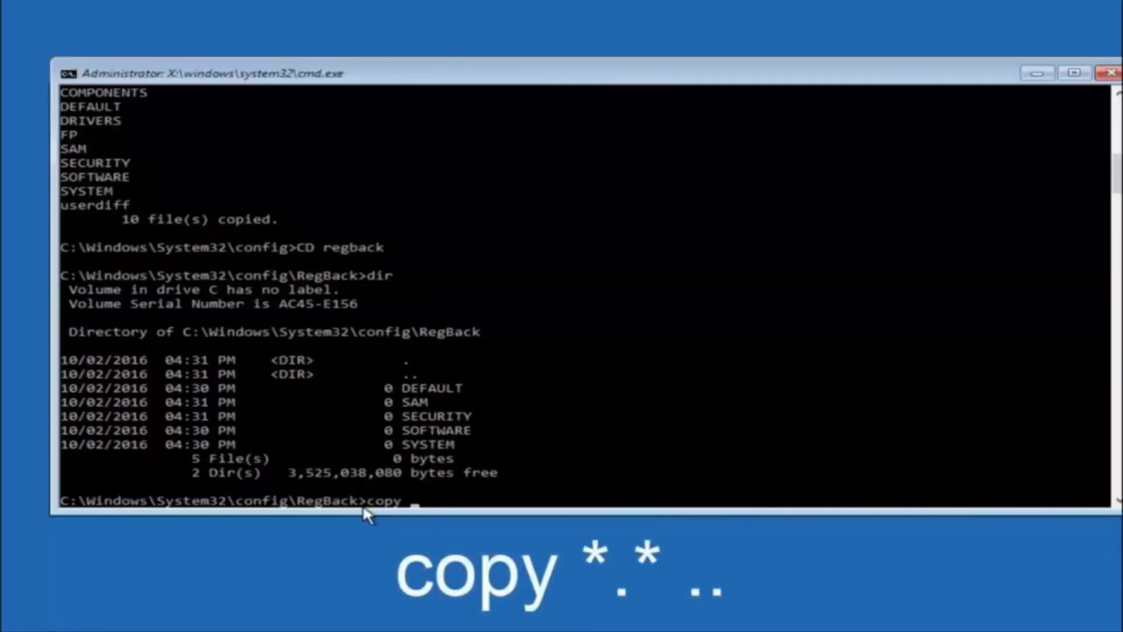
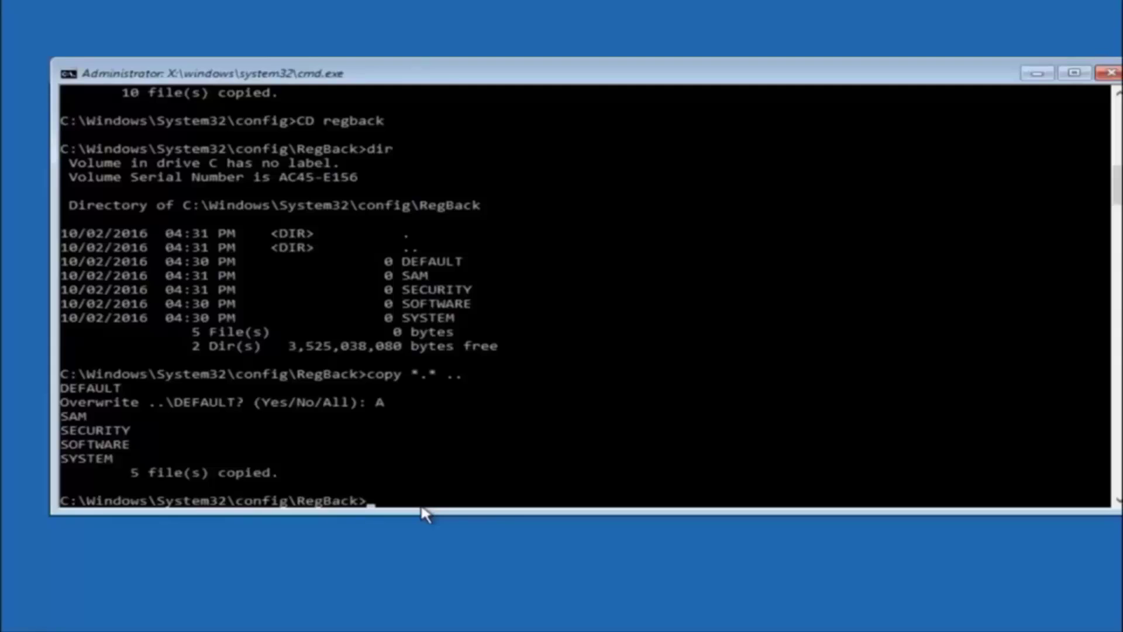
left_click(1109, 72)
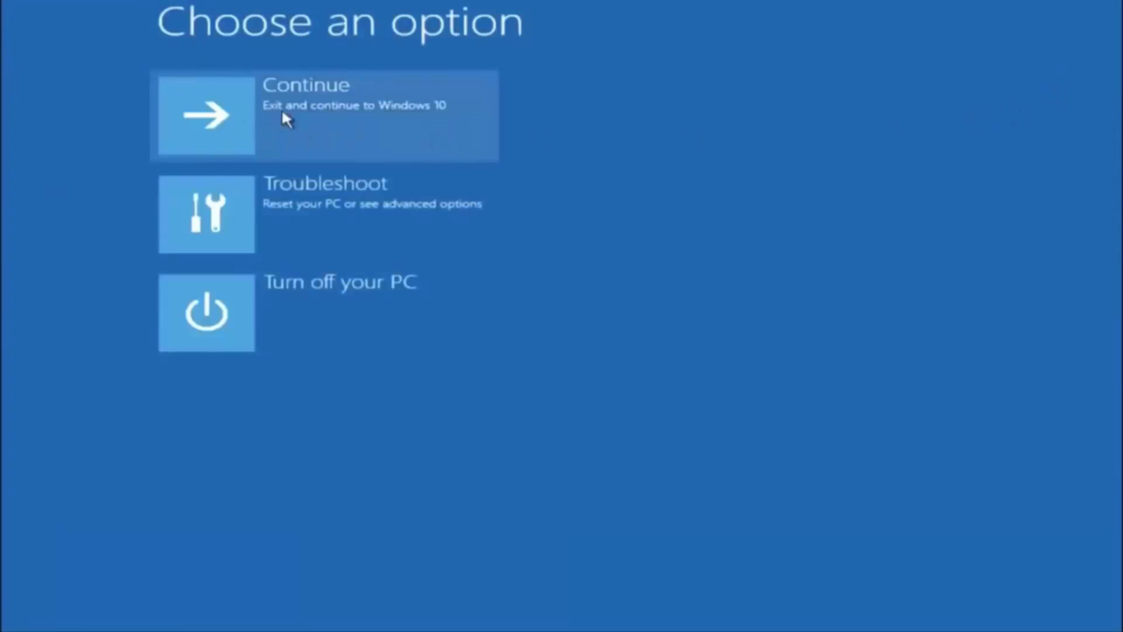